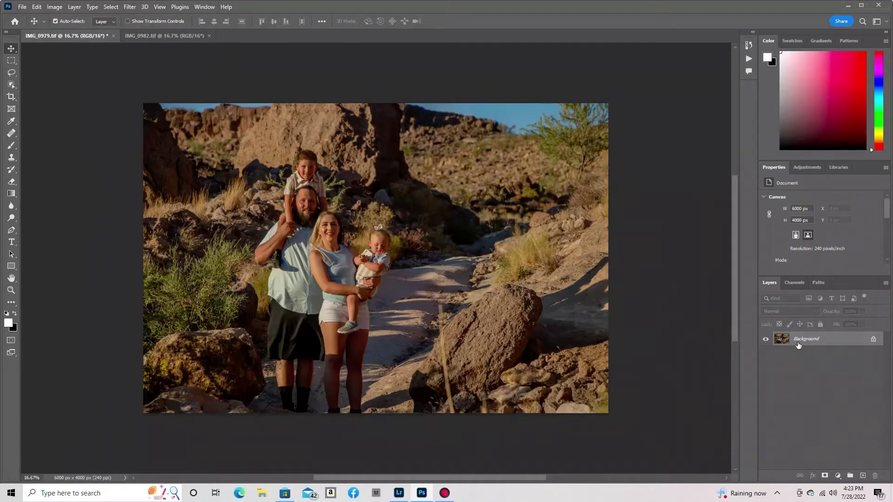
# - Copy the IMG_0982.tif photo into IMG_0979.tif as a new layer, and dock the floated source window again
pyautogui.click(147, 37)
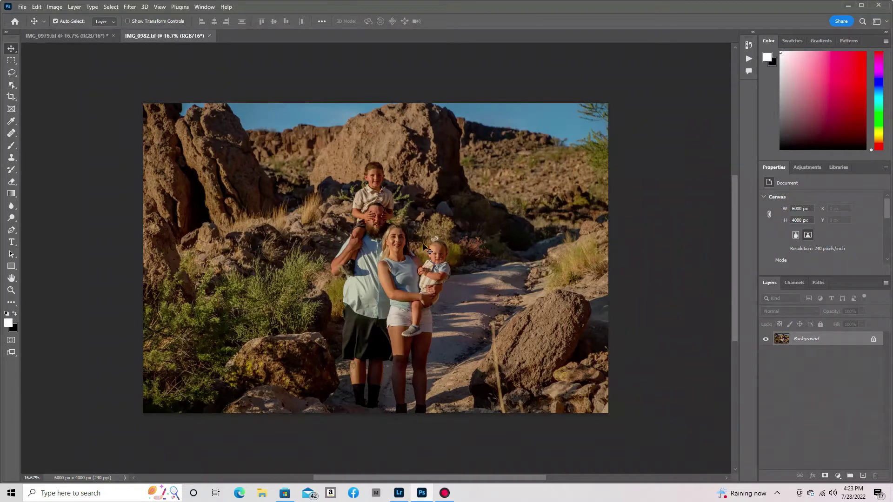
pyautogui.hotkey('ctrl', 'Tab')
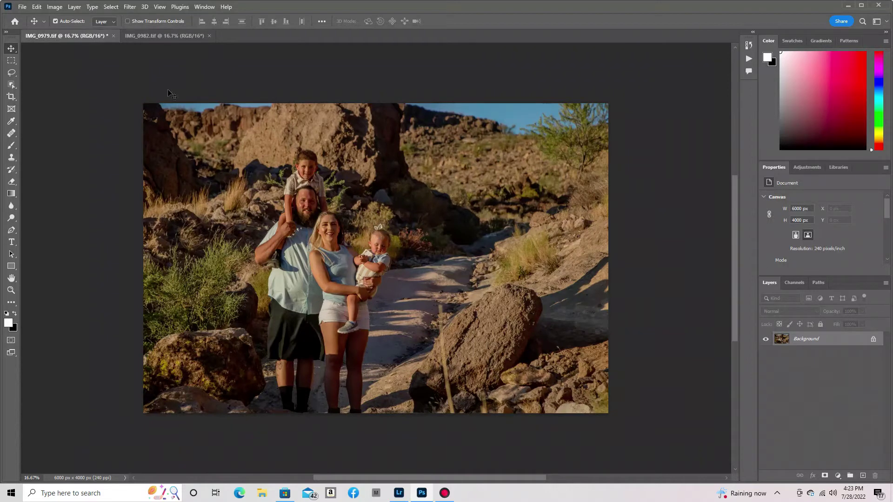
pyautogui.click(152, 36)
pyautogui.moveTo(153, 36); pyautogui.dragTo(407, 112)
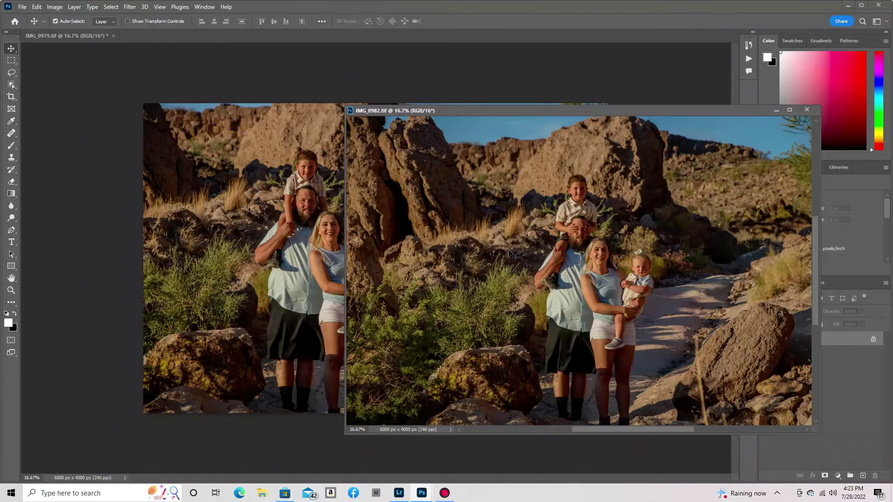
pyautogui.moveTo(509, 246); pyautogui.dragTo(300, 228)
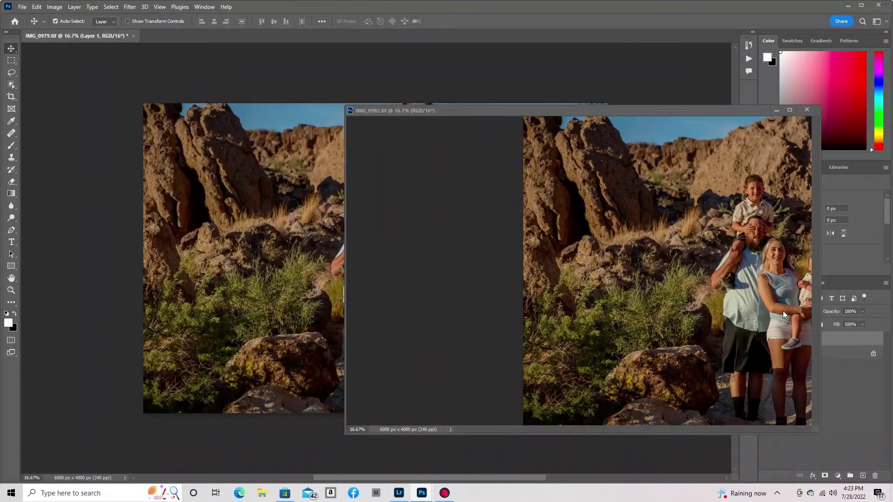
pyautogui.moveTo(679, 110); pyautogui.dragTo(509, 36)
pyautogui.click(72, 38)
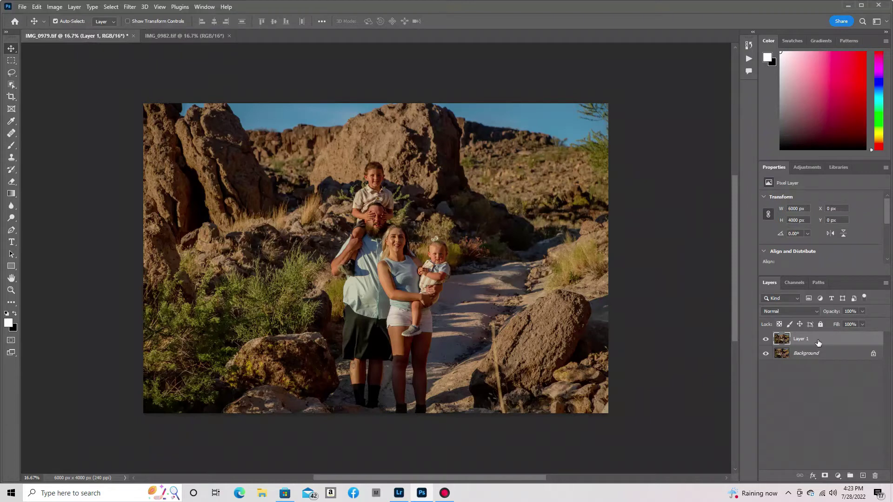
# - Copy a rectangular area of about 600 x 786 px around the baby's upper body from Layer 1 to a new layer and hide Layer 1
pyautogui.click(11, 60)
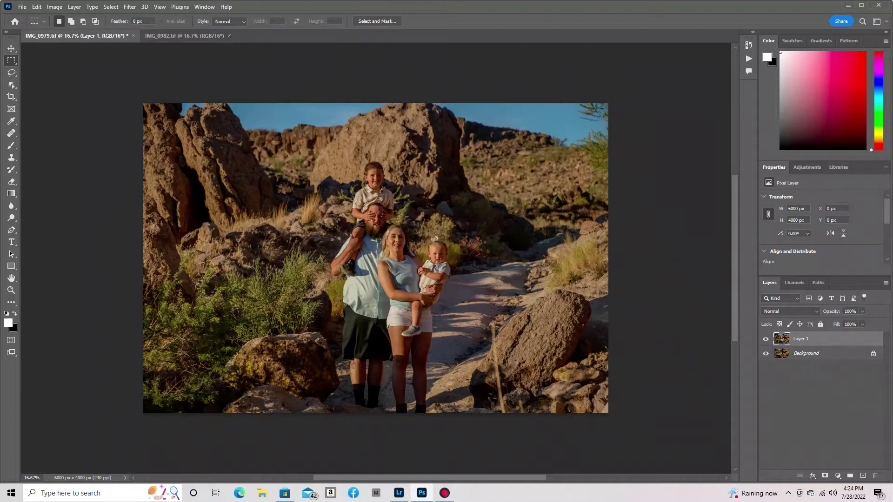
pyautogui.moveTo(420, 239); pyautogui.dragTo(459, 286)
pyautogui.hotkey('ctrl', 'j')
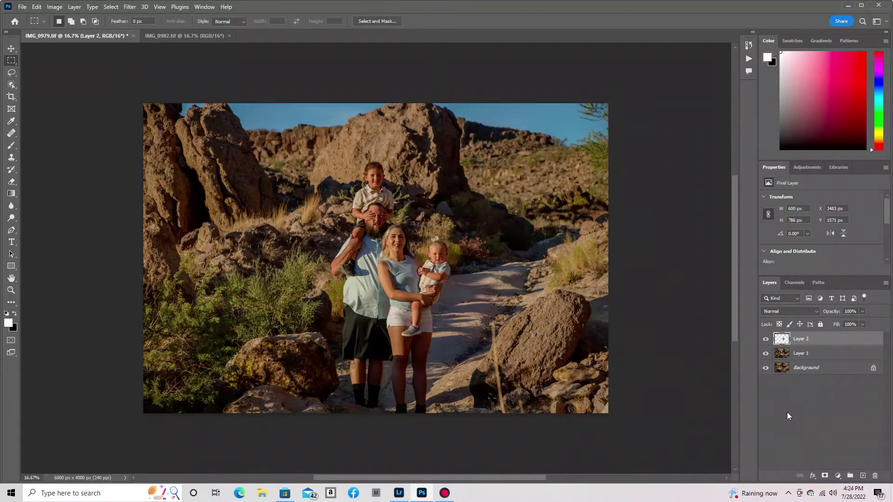
pyautogui.click(820, 356)
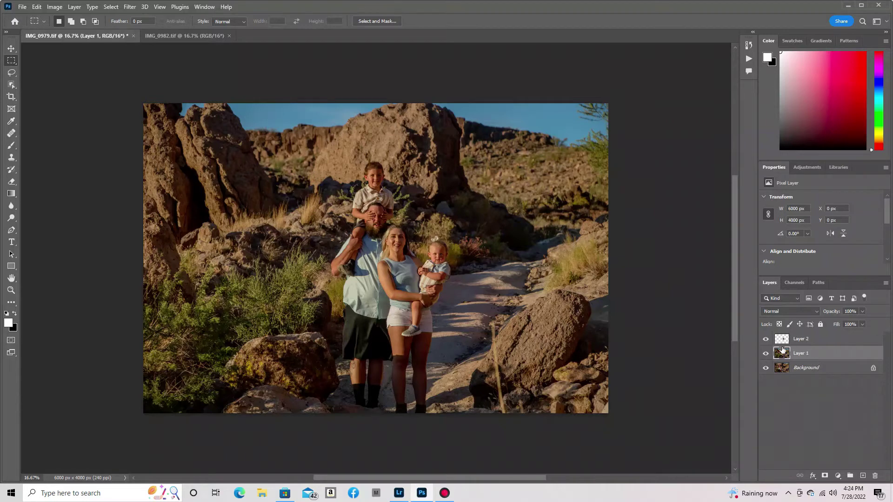
pyautogui.click(766, 354)
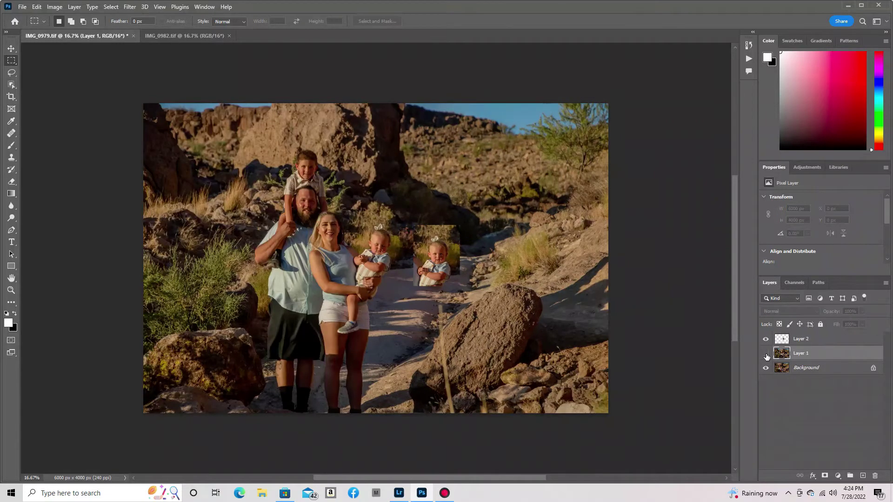
pyautogui.click(818, 341)
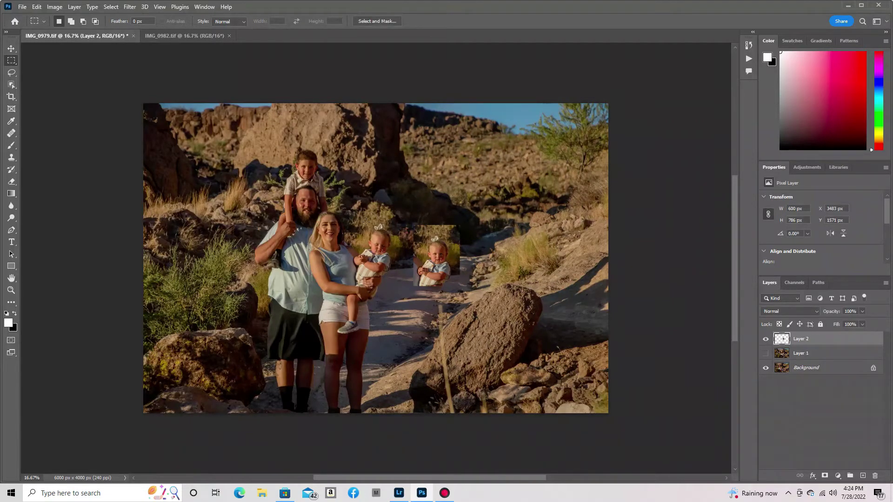
# - Move the baby patch on Layer 2 over the baby in the background photo and lower the layer's opacity to 49%
pyautogui.hotkey('ctrl', 't')
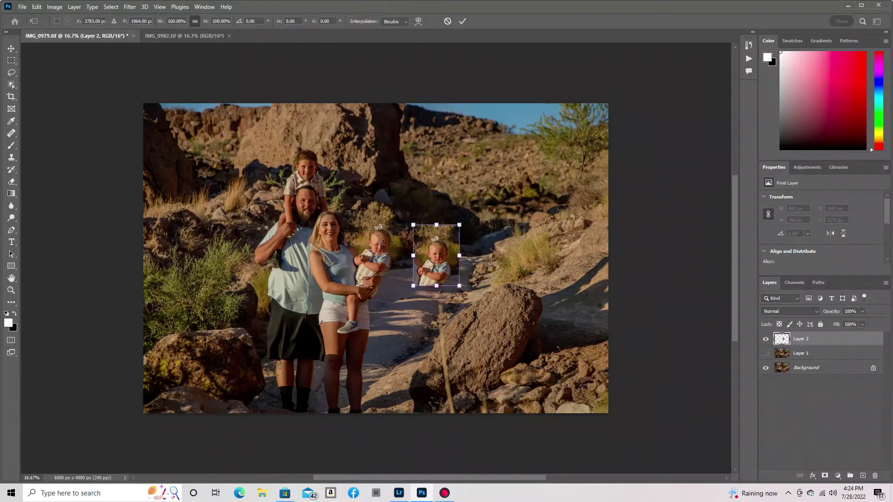
pyautogui.click(12, 47)
pyautogui.hotkey('ctrl', 't')
pyautogui.moveTo(441, 260); pyautogui.dragTo(386, 244)
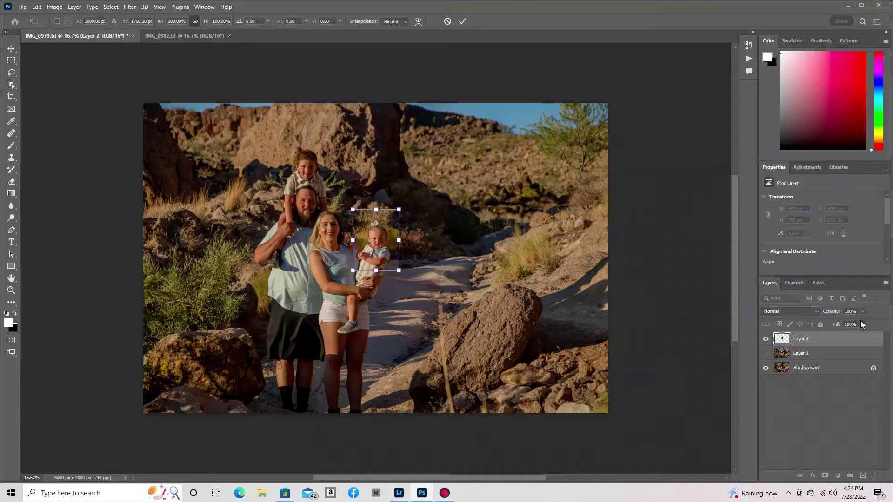
pyautogui.moveTo(854, 320); pyautogui.dragTo(842, 320)
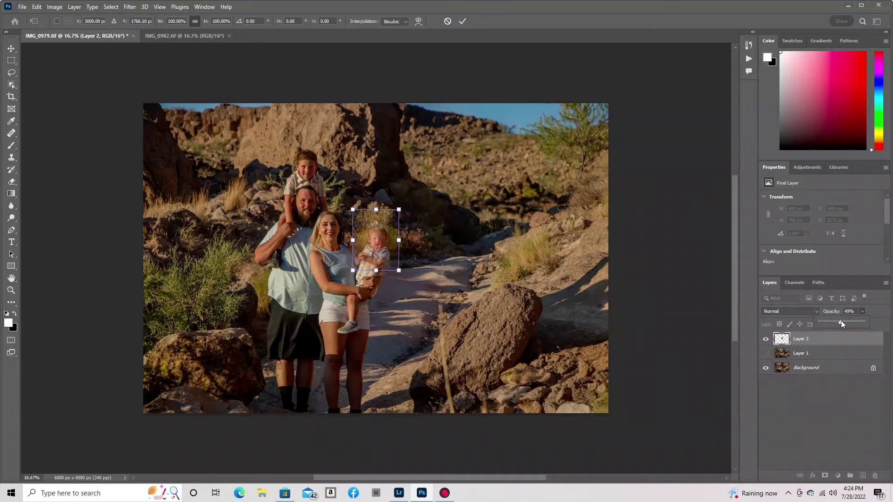
# - Align the baby patch with the original by rotating it about 4.86° and scaling it to about 105.6%, and restore opacity to 100%
pyautogui.moveTo(483, 274); pyautogui.dragTo(484, 276)
pyautogui.moveTo(373, 252); pyautogui.dragTo(372, 254)
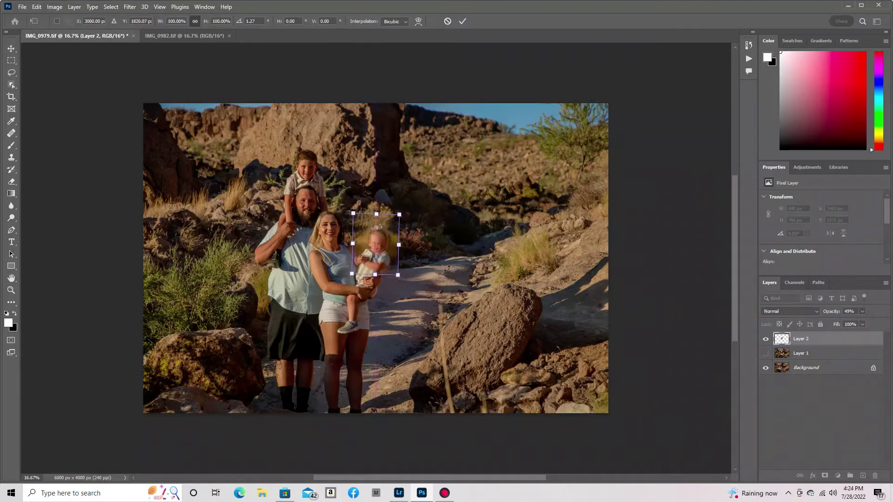
pyautogui.moveTo(436, 268); pyautogui.dragTo(440, 267)
pyautogui.moveTo(385, 262); pyautogui.dragTo(397, 278)
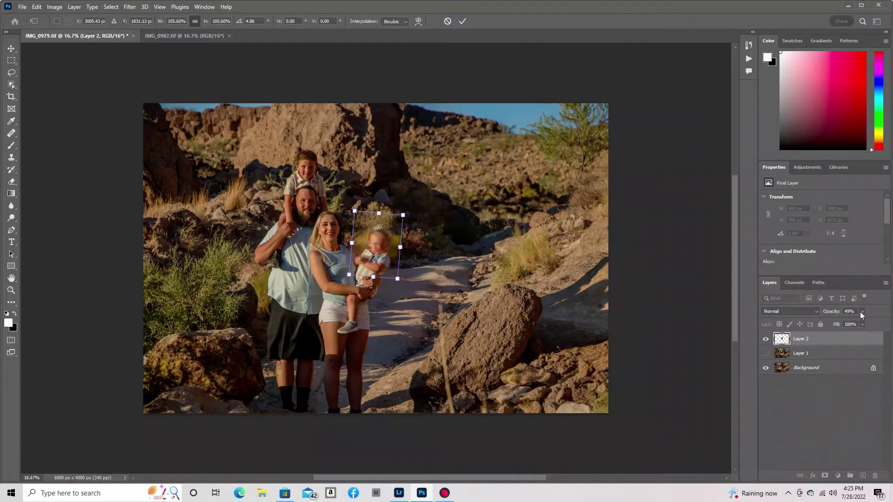
pyautogui.moveTo(863, 320); pyautogui.dragTo(875, 322)
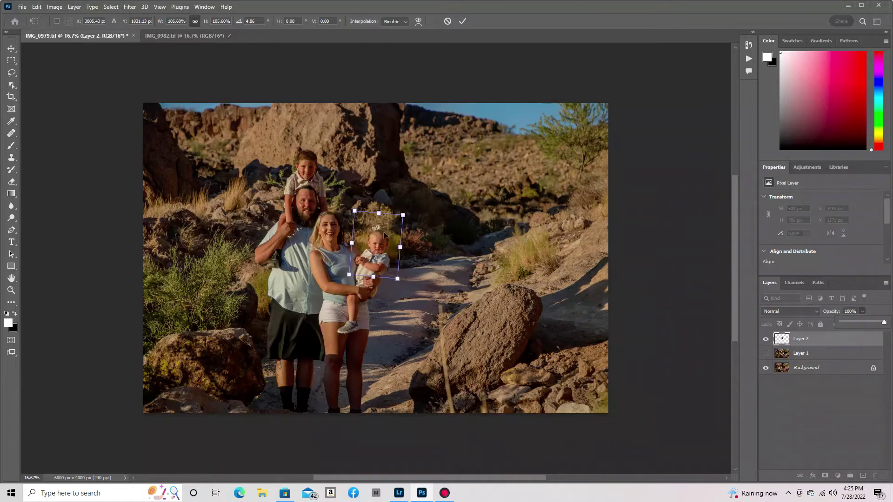
# - Commit the transform, add a layer mask to Layer 2, and paint black with the Brush over the patch's hard outer edges
pyautogui.scroll(2, 384, 231)
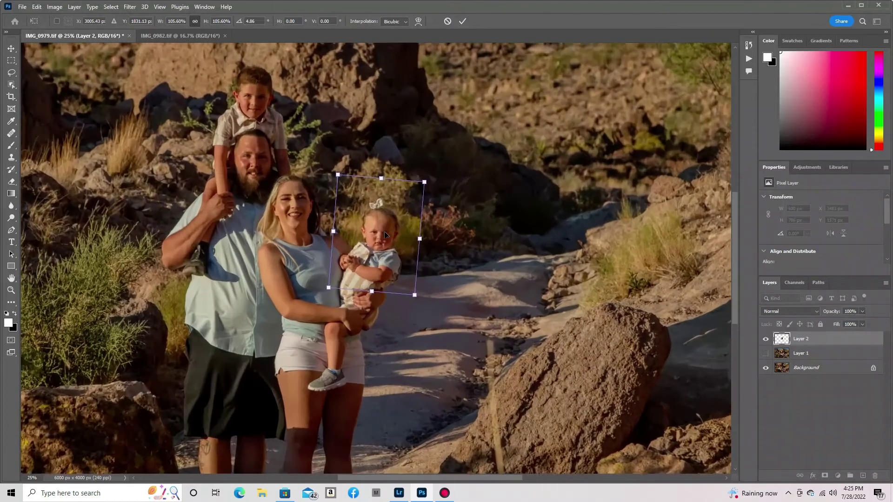
pyautogui.scroll(1, 384, 234)
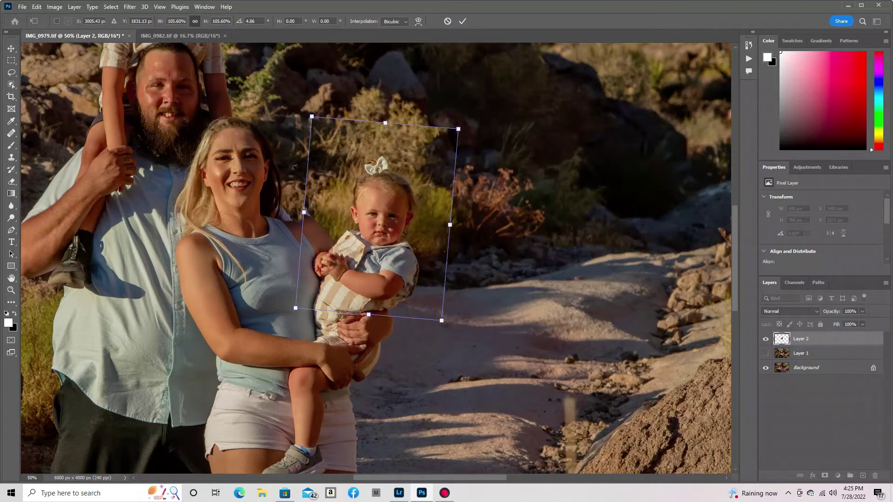
pyautogui.click(8, 146)
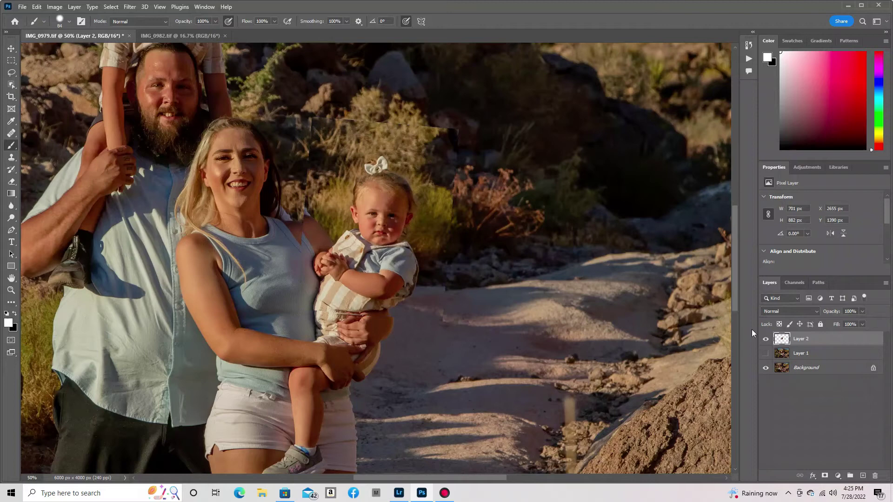
pyautogui.click(825, 476)
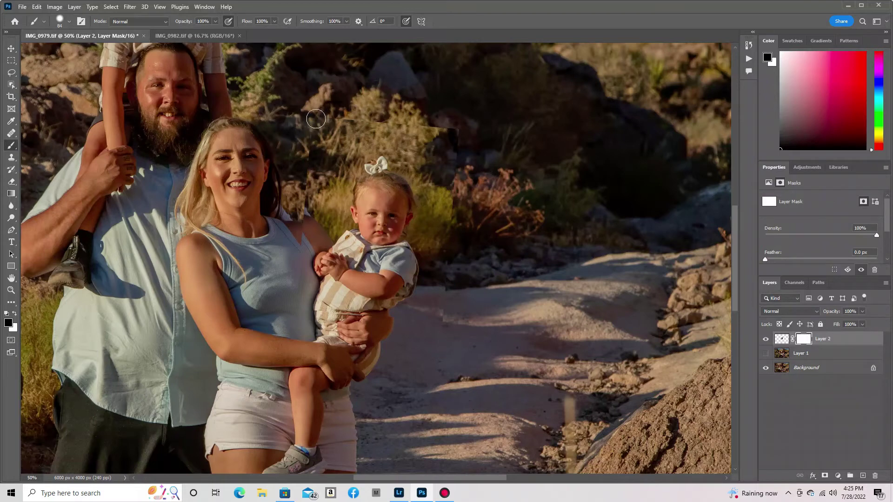
pyautogui.moveTo(316, 129)
pyautogui.mouseDown()
pyautogui.moveTo(363, 114)
pyautogui.moveTo(344, 120)
pyautogui.moveTo(446, 136)
pyautogui.moveTo(460, 164)
pyautogui.moveTo(456, 137)
pyautogui.moveTo(437, 125)
pyautogui.moveTo(462, 136)
pyautogui.moveTo(436, 122)
pyautogui.moveTo(461, 144)
pyautogui.moveTo(444, 146)
pyautogui.moveTo(414, 127)
pyautogui.moveTo(437, 157)
pyautogui.moveTo(414, 158)
pyautogui.moveTo(435, 159)
pyautogui.moveTo(448, 229)
pyautogui.moveTo(446, 159)
pyautogui.moveTo(454, 182)
pyautogui.moveTo(446, 243)
pyautogui.moveTo(455, 152)
pyautogui.moveTo(435, 349)
pyautogui.moveTo(451, 275)
pyautogui.moveTo(424, 342)
pyautogui.moveTo(395, 348)
pyautogui.mouseUp()
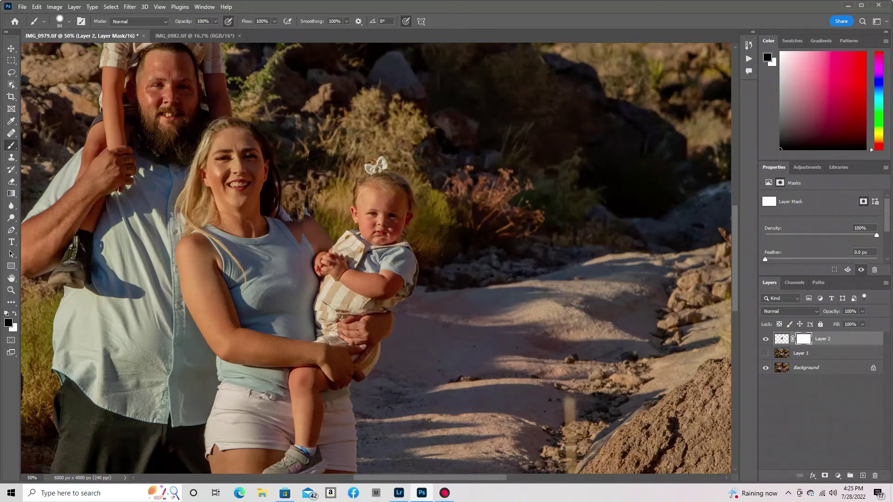
# - Paint black on the Layer 2 mask over the baby's hands and torso to blend them into the background photo
pyautogui.moveTo(326, 315); pyautogui.dragTo(313, 309)
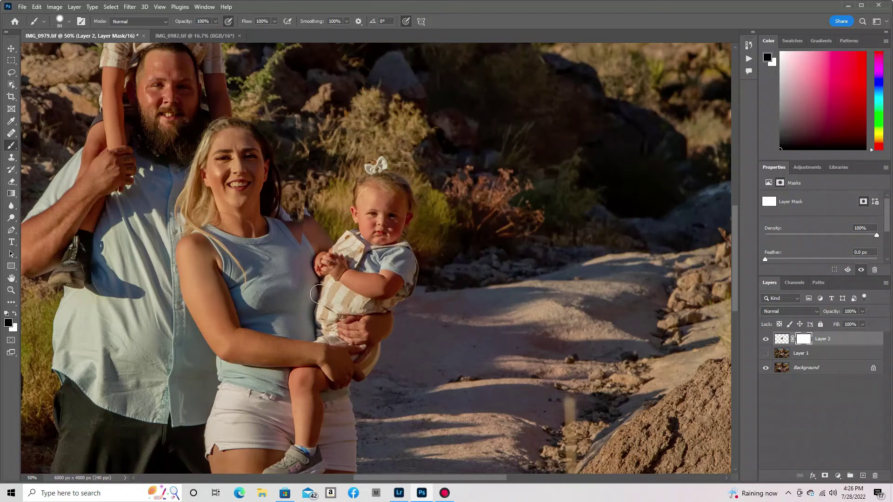
pyautogui.moveTo(311, 269)
pyautogui.mouseDown()
pyautogui.moveTo(306, 220)
pyautogui.moveTo(287, 245)
pyautogui.moveTo(316, 219)
pyautogui.moveTo(314, 200)
pyautogui.moveTo(305, 227)
pyautogui.moveTo(318, 215)
pyautogui.moveTo(342, 255)
pyautogui.moveTo(318, 238)
pyautogui.moveTo(313, 248)
pyautogui.moveTo(306, 235)
pyautogui.moveTo(316, 105)
pyautogui.moveTo(312, 163)
pyautogui.moveTo(317, 112)
pyautogui.moveTo(328, 135)
pyautogui.moveTo(322, 174)
pyautogui.moveTo(352, 131)
pyautogui.moveTo(320, 174)
pyautogui.moveTo(367, 136)
pyautogui.moveTo(380, 140)
pyautogui.moveTo(335, 164)
pyautogui.moveTo(332, 213)
pyautogui.moveTo(316, 187)
pyautogui.moveTo(325, 240)
pyautogui.moveTo(310, 277)
pyautogui.moveTo(326, 206)
pyautogui.moveTo(316, 280)
pyautogui.moveTo(324, 281)
pyautogui.moveTo(324, 251)
pyautogui.moveTo(334, 280)
pyautogui.moveTo(337, 258)
pyautogui.moveTo(344, 297)
pyautogui.moveTo(329, 244)
pyautogui.moveTo(349, 273)
pyautogui.moveTo(334, 239)
pyautogui.moveTo(346, 261)
pyautogui.mouseUp()
pyautogui.moveTo(348, 298)
pyautogui.mouseDown()
pyautogui.moveTo(395, 276)
pyautogui.moveTo(338, 267)
pyautogui.moveTo(360, 284)
pyautogui.moveTo(337, 283)
pyautogui.moveTo(356, 297)
pyautogui.moveTo(394, 287)
pyautogui.moveTo(386, 300)
pyautogui.moveTo(346, 311)
pyautogui.moveTo(380, 312)
pyautogui.moveTo(427, 266)
pyautogui.moveTo(426, 248)
pyautogui.moveTo(419, 263)
pyautogui.moveTo(416, 250)
pyautogui.moveTo(384, 256)
pyautogui.moveTo(349, 296)
pyautogui.moveTo(379, 252)
pyautogui.mouseUp()
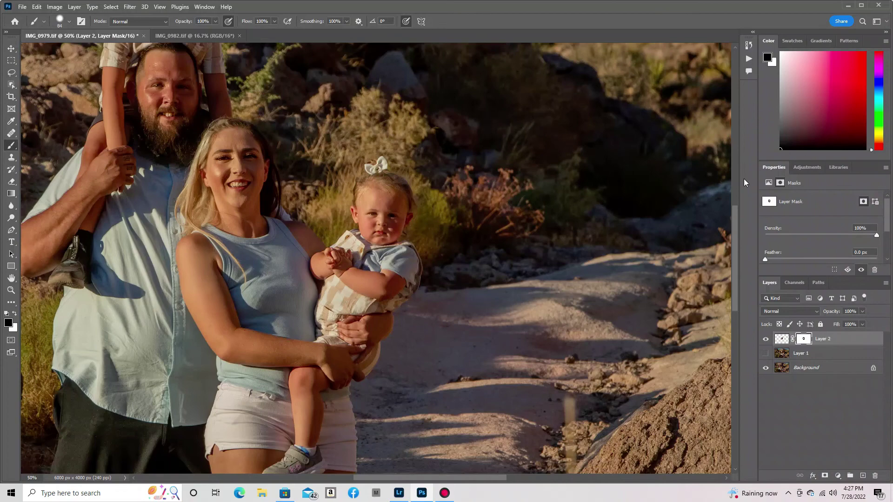
# - View the whole composite and close the IMG_0982.tif source document
pyautogui.hotkey('ctrl', '-')
pyautogui.hotkey('ctrl', '-')
pyautogui.hotkey('ctrl', '-')
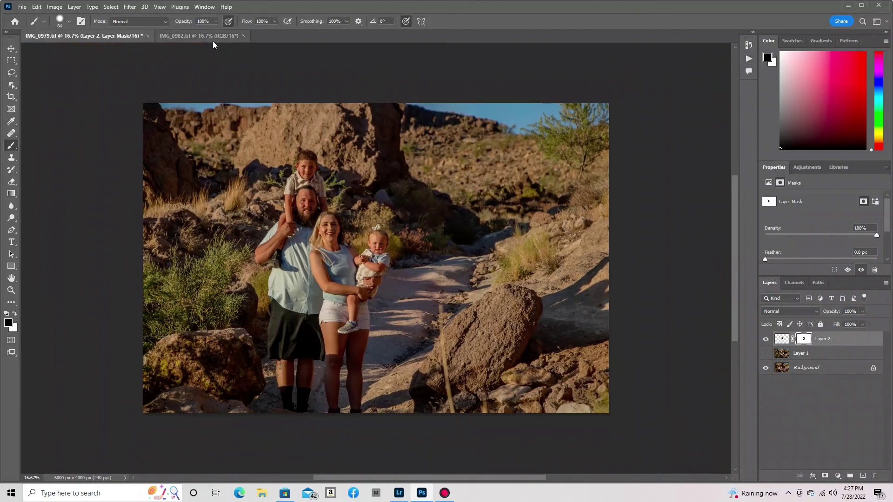
pyautogui.click(233, 36)
pyautogui.press('x')
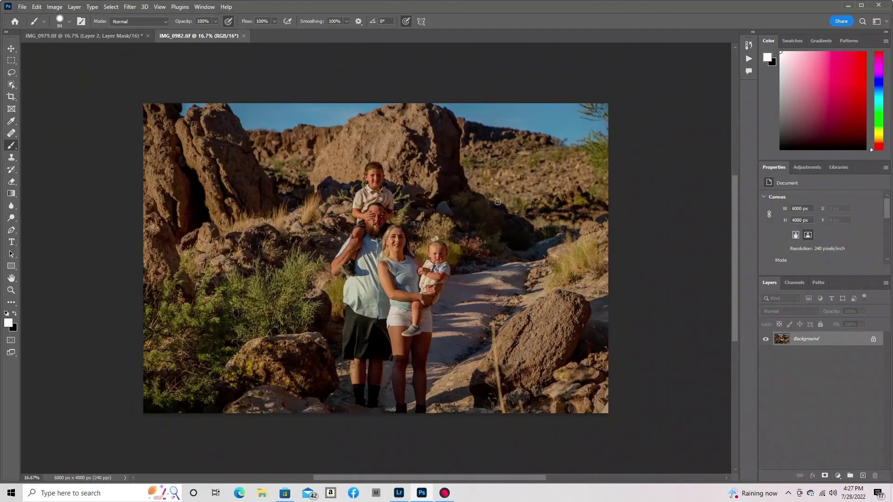
pyautogui.click(243, 35)
pyautogui.press('x')
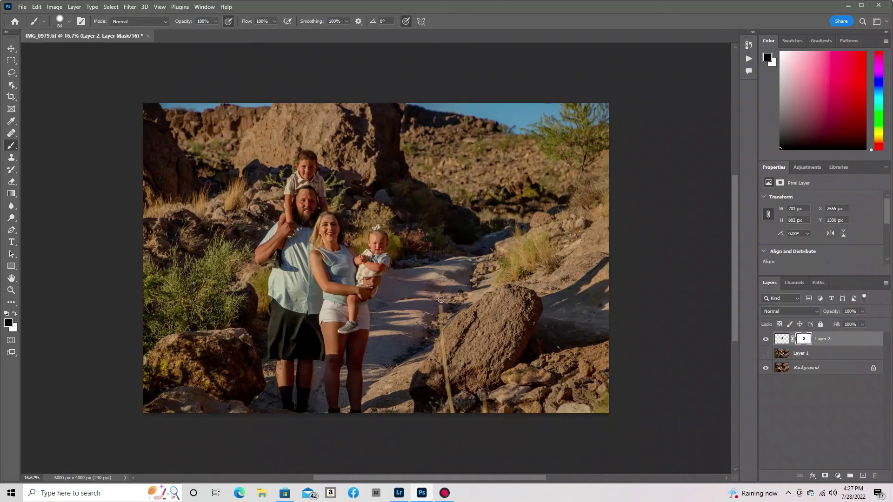